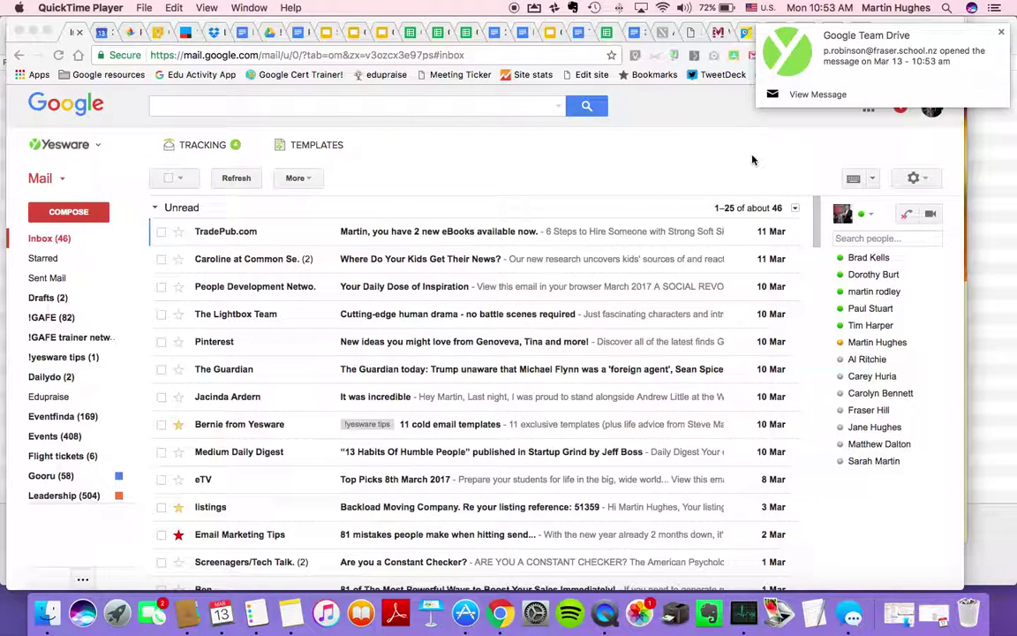
Step: Dismiss the email-opened notification and switch from Gmail to Google Calendar
{"action": "left_click", "coordinate": [1000, 34]}
{"action": "left_click", "coordinate": [868, 107]}
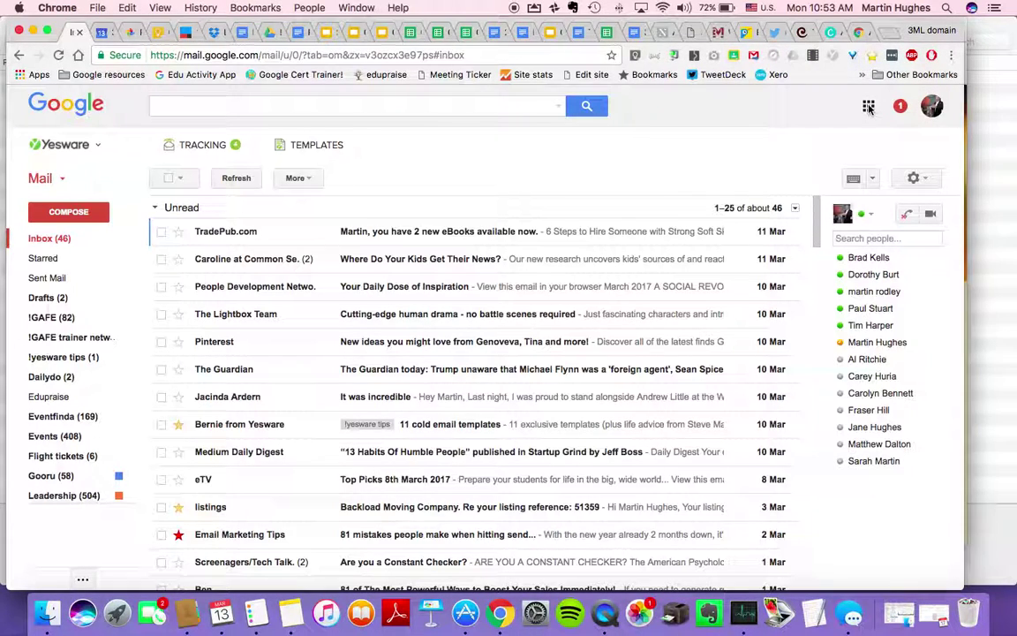
{"action": "left_click", "coordinate": [868, 107]}
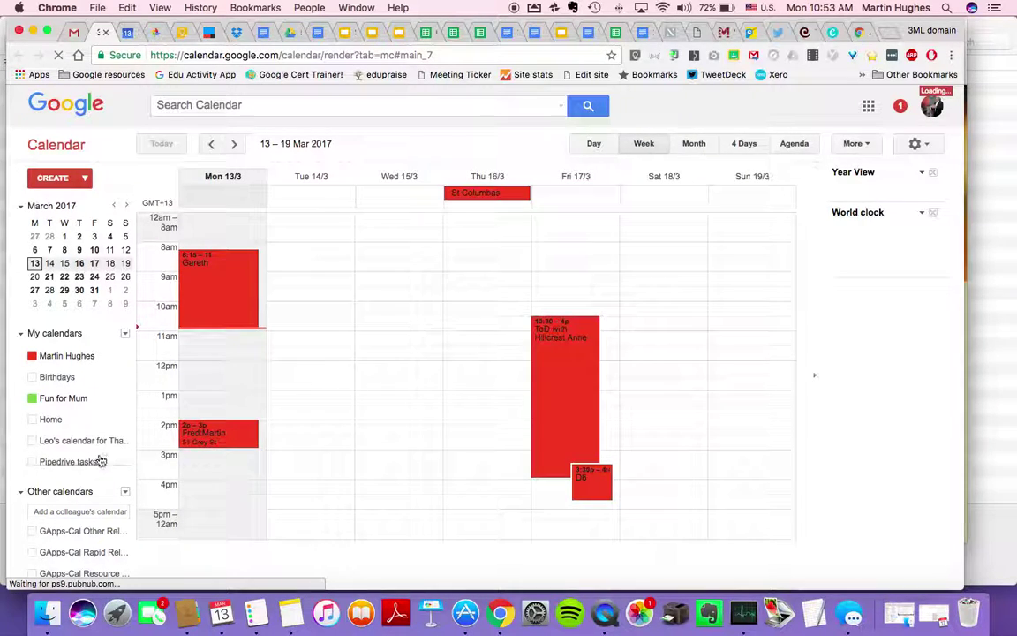
Step: Show the Home calendar in the week view and hide it again
{"action": "left_click", "coordinate": [84, 421]}
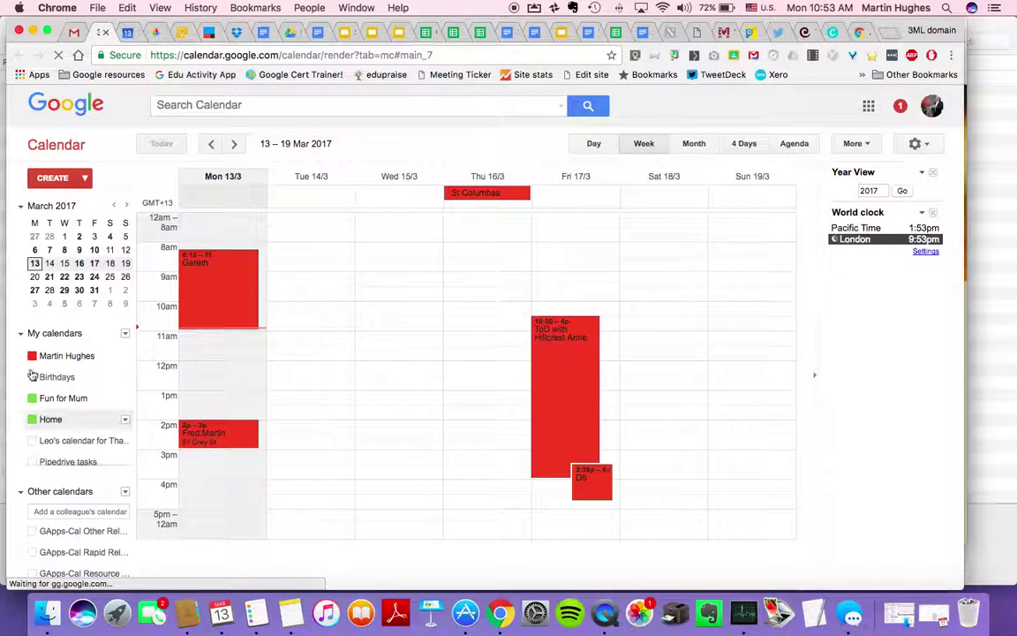
{"action": "left_click", "coordinate": [36, 418]}
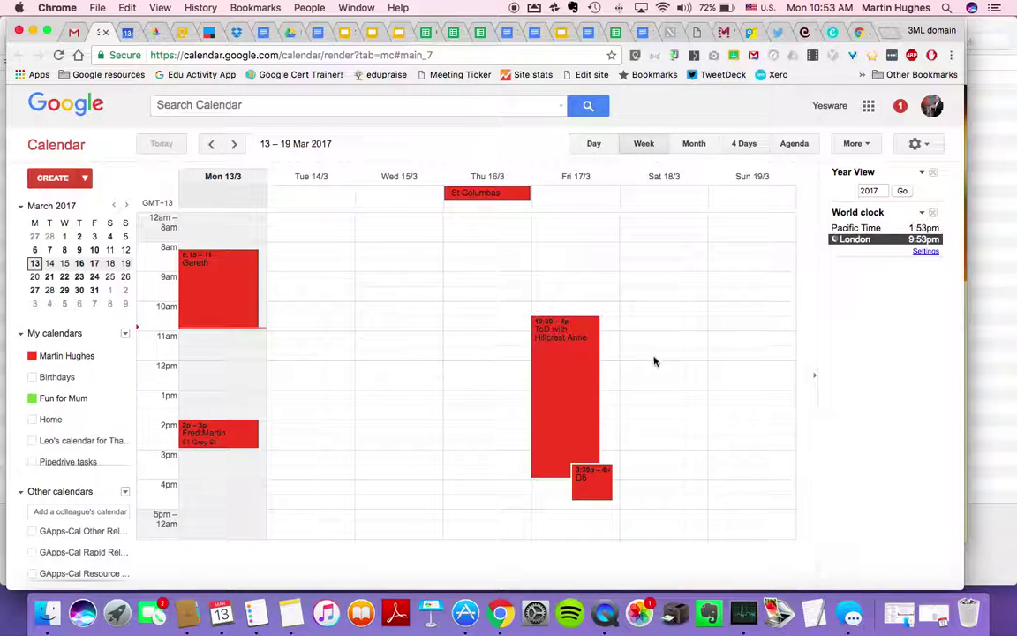
Step: Create a "Bike ride" event on Saturday 18 March, 11:30am to 2:30pm, in the default personal calendar
{"action": "left_click_drag", "start_coordinate": [653, 359], "coordinate": [658, 431]}
{"action": "type", "text": "B"}
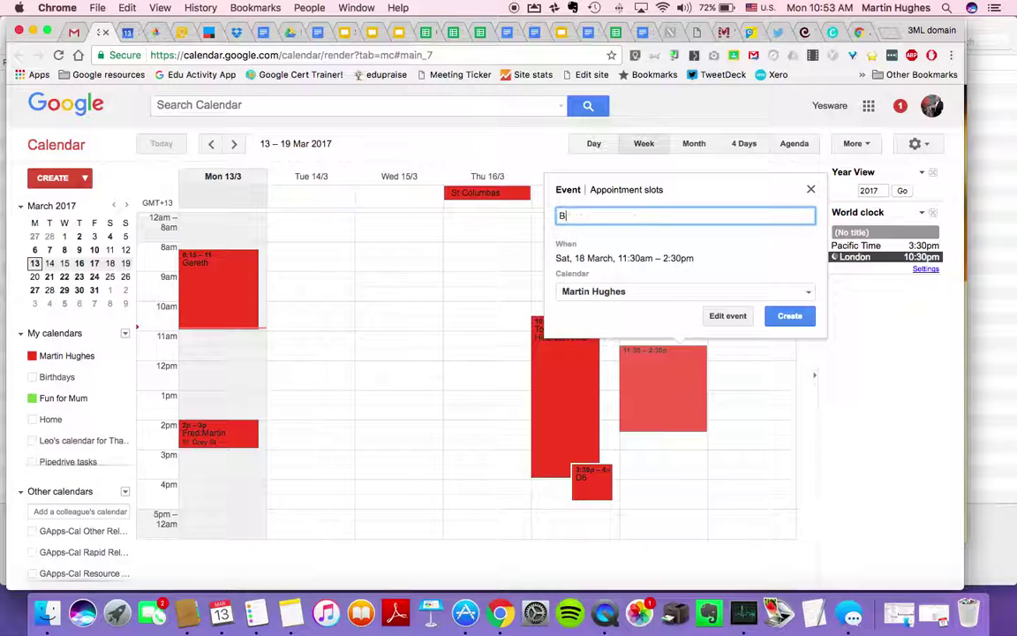
{"action": "type", "text": "ike ride"}
{"action": "key", "text": "Return"}
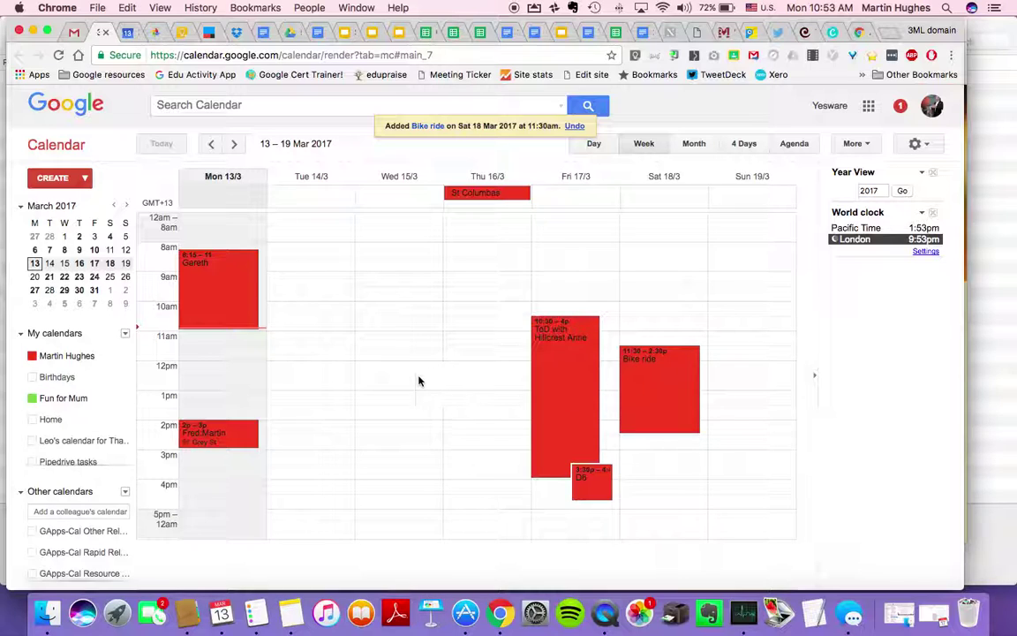
Step: Create a "Concert" event on Wednesday 15 March, 12:00pm to 1:30pm, in the Fun for Mum calendar
{"action": "left_click_drag", "start_coordinate": [391, 372], "coordinate": [385, 399]}
{"action": "type", "text": "Cor"}
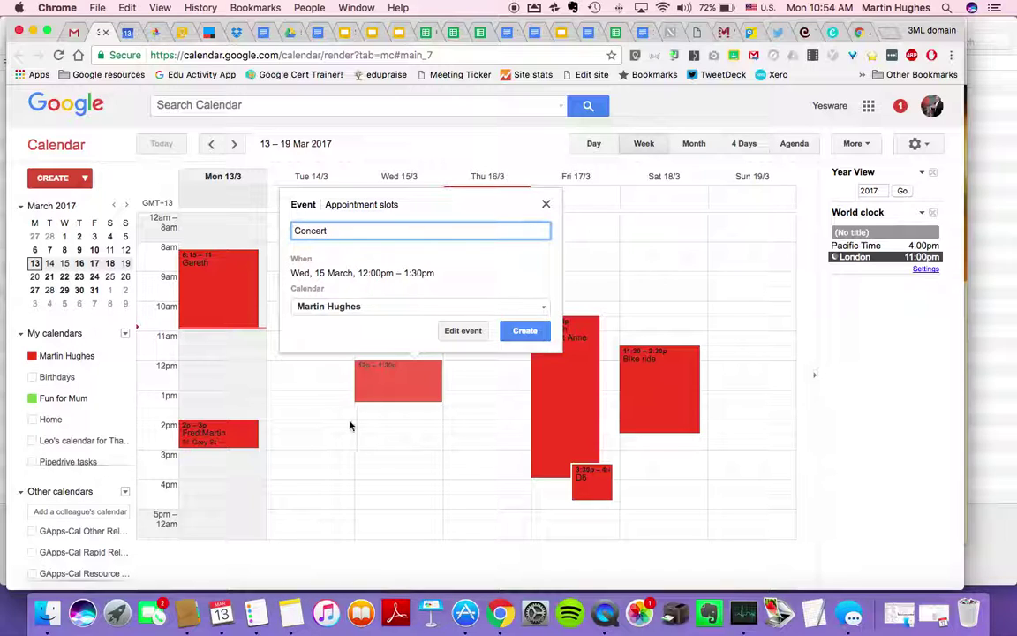
{"action": "left_click", "coordinate": [374, 309]}
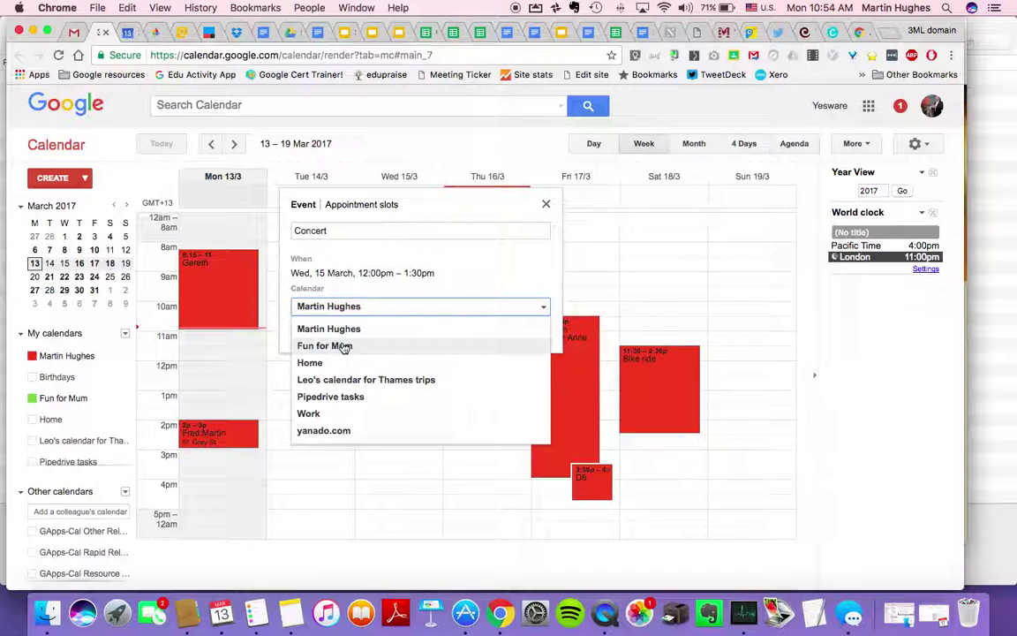
{"action": "left_click", "coordinate": [343, 346]}
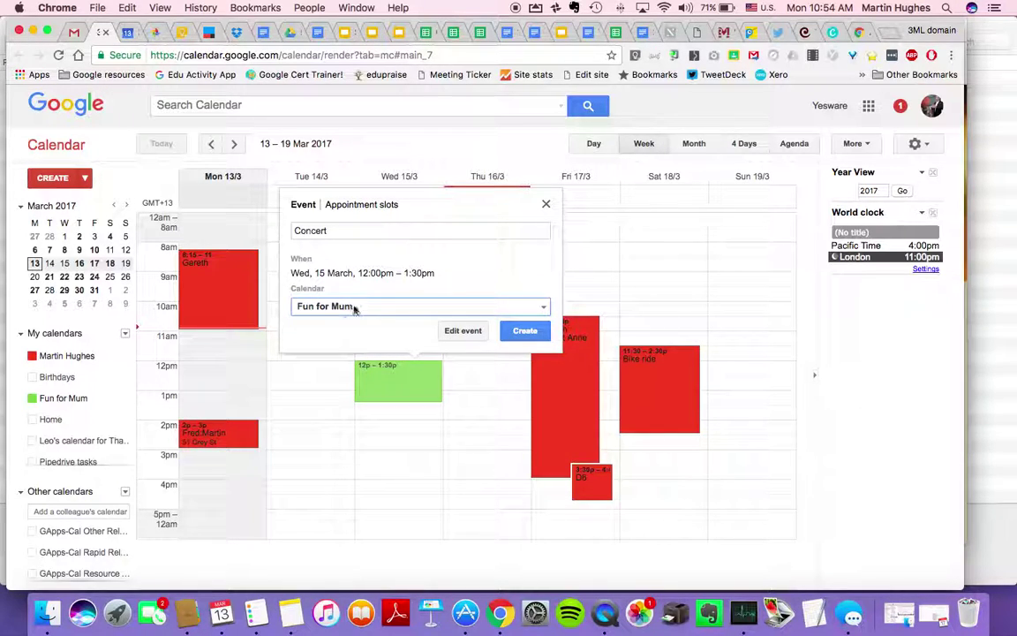
{"action": "left_click", "coordinate": [525, 335]}
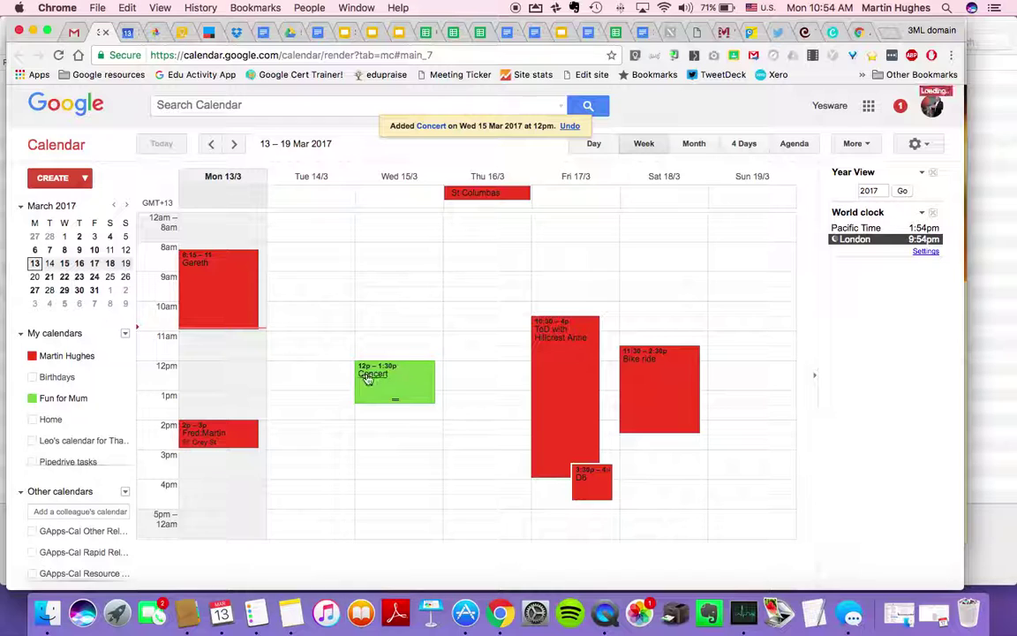
Step: Change the Concert event's time to 12:20pm to 1:40pm and save the event
{"action": "left_click", "coordinate": [381, 375]}
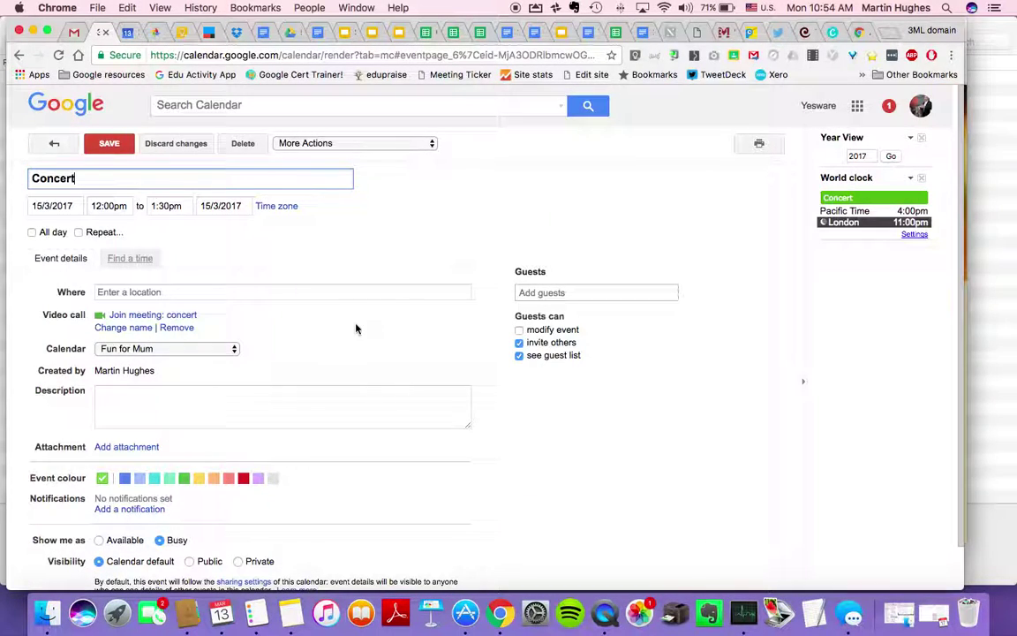
{"action": "left_click", "coordinate": [126, 208]}
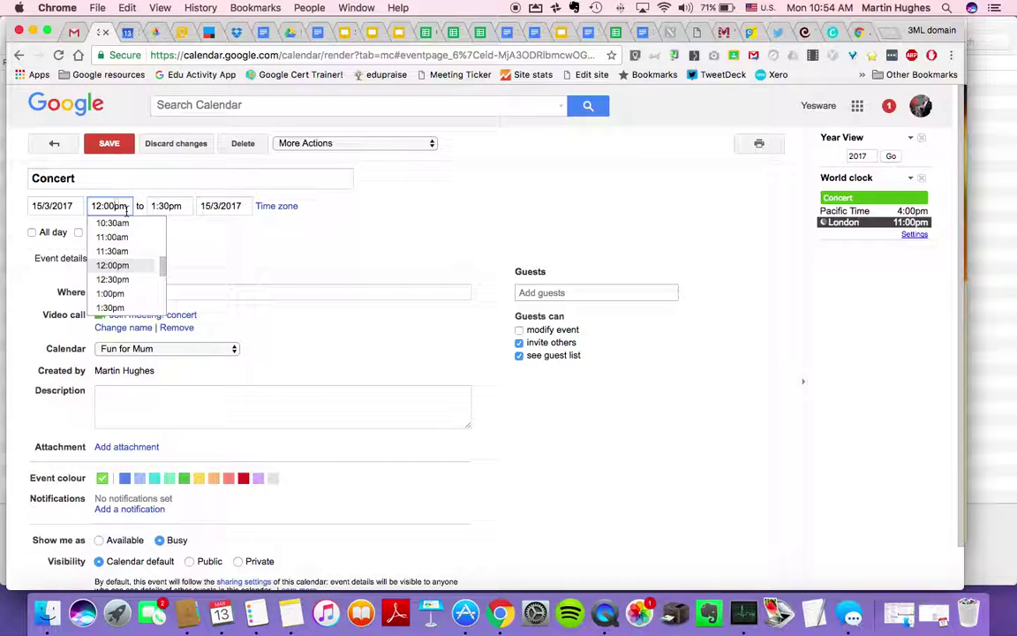
{"action": "left_click", "coordinate": [110, 206]}
{"action": "key", "text": "BackSpace"}
{"action": "type", "text": "2"}
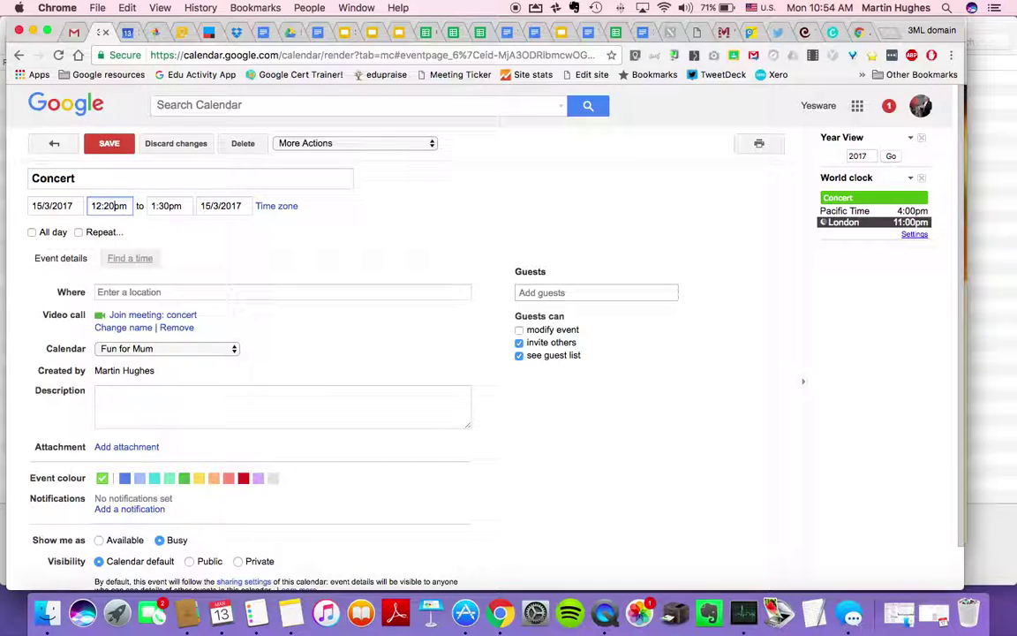
{"action": "left_click", "coordinate": [176, 208]}
{"action": "left_click", "coordinate": [166, 206]}
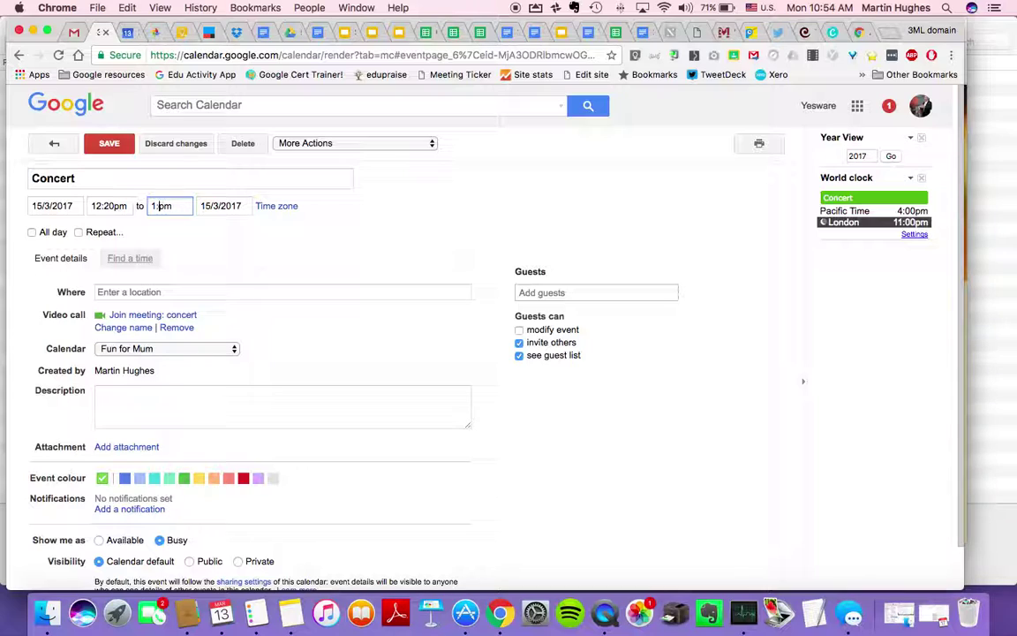
{"action": "key", "text": "BackSpace"}
{"action": "type", "text": "40"}
{"action": "left_click", "coordinate": [175, 292]}
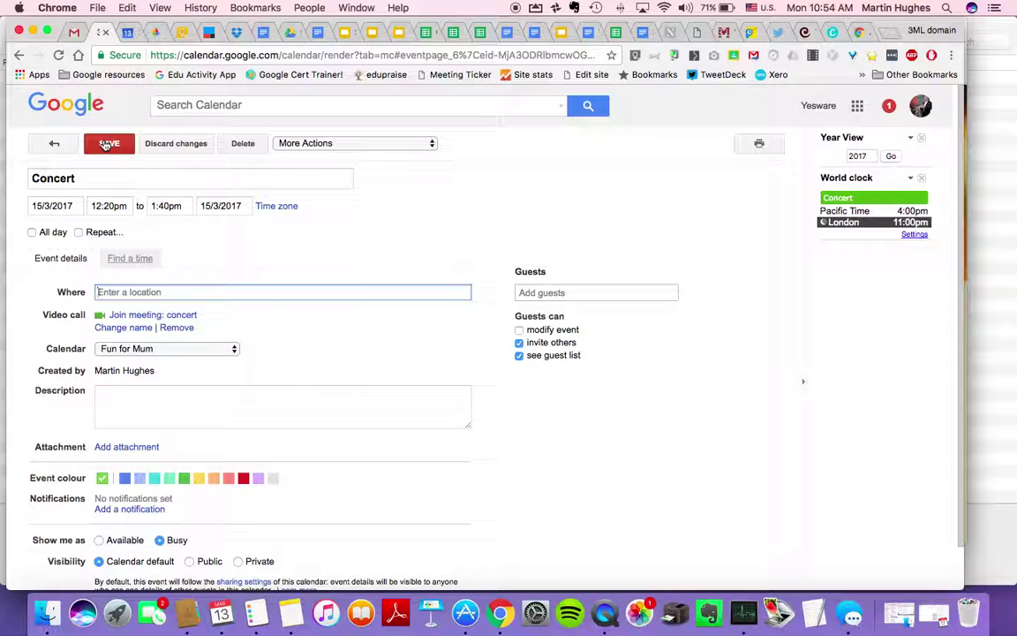
{"action": "left_click", "coordinate": [106, 143]}
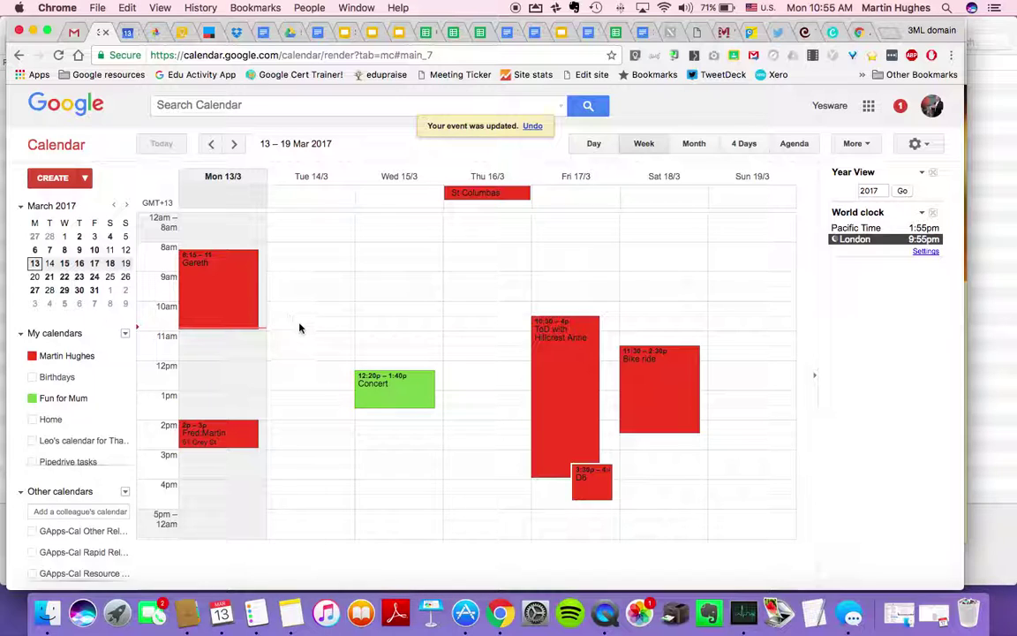
Step: Create a "Movie" event on Tuesday 14 March, 11:00am to 12:30pm, in the Fun for Mum calendar
{"action": "left_click_drag", "start_coordinate": [298, 335], "coordinate": [298, 364]}
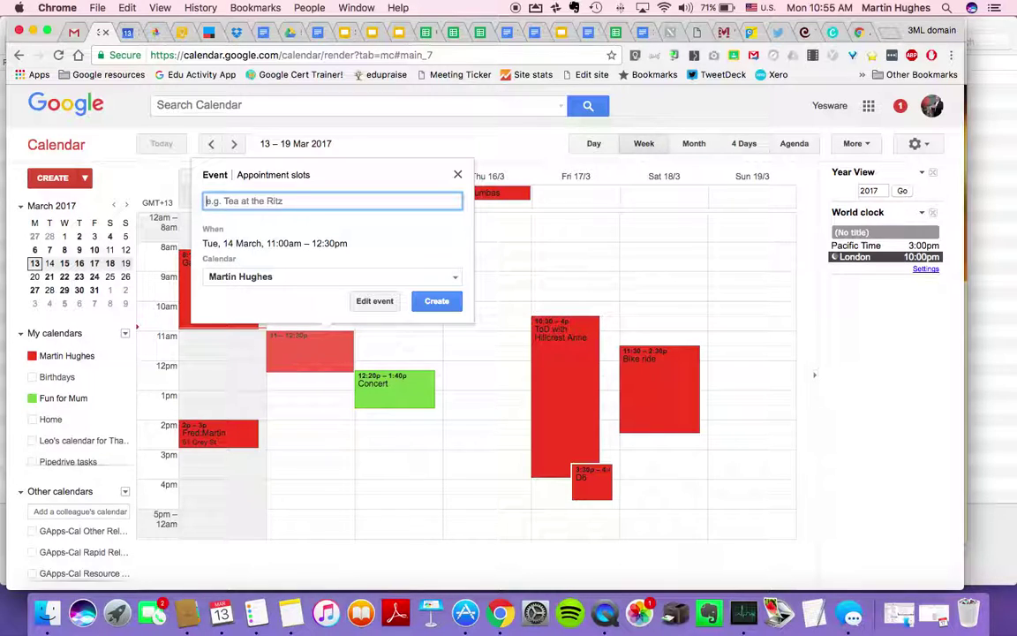
{"action": "type", "text": "Movie"}
{"action": "left_click", "coordinate": [261, 277]}
{"action": "left_click", "coordinate": [248, 323]}
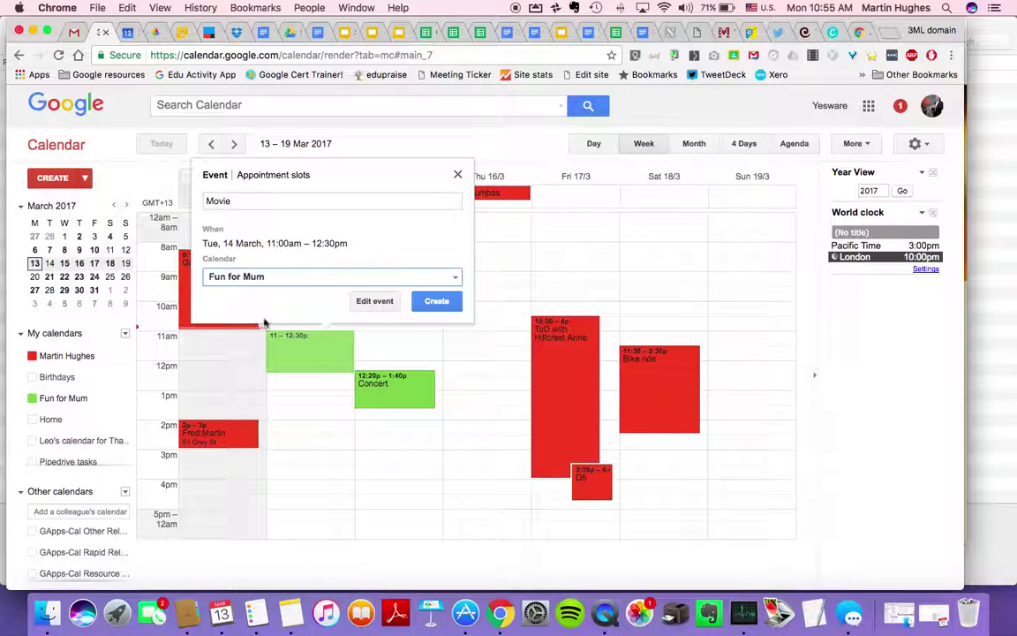
{"action": "left_click", "coordinate": [430, 304]}
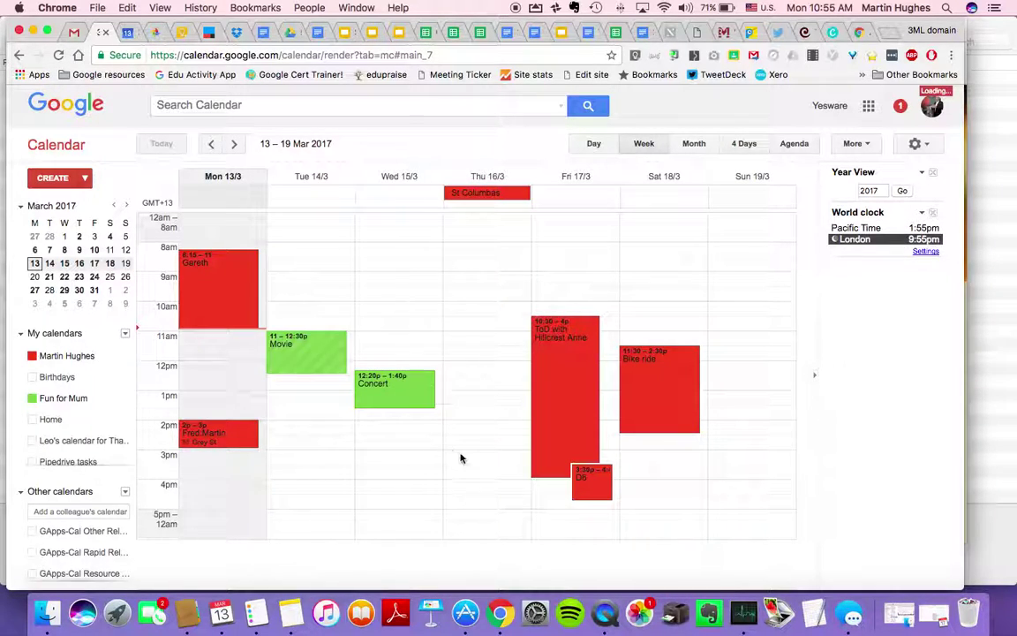
Step: Create an "Afternoon tea with" event including the companion's first name on Thursday 16 March, 3:00pm to 4:30pm, in the Fun for Mum calendar
{"action": "left_click_drag", "start_coordinate": [466, 468], "coordinate": [465, 485]}
{"action": "type", "text": "After"}
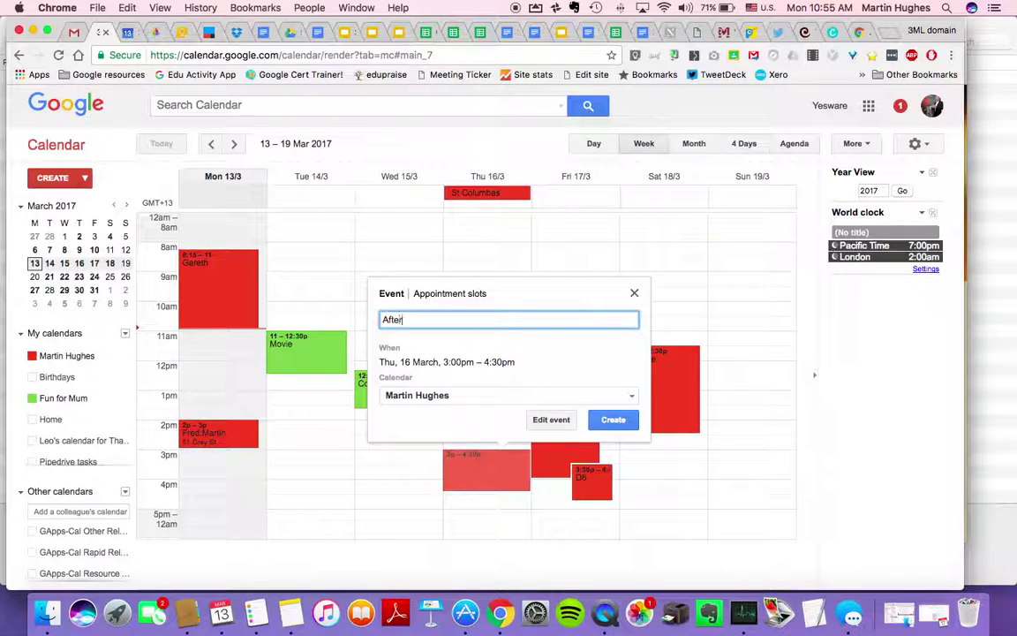
{"action": "type", "text": "noon tea wit Aideen"}
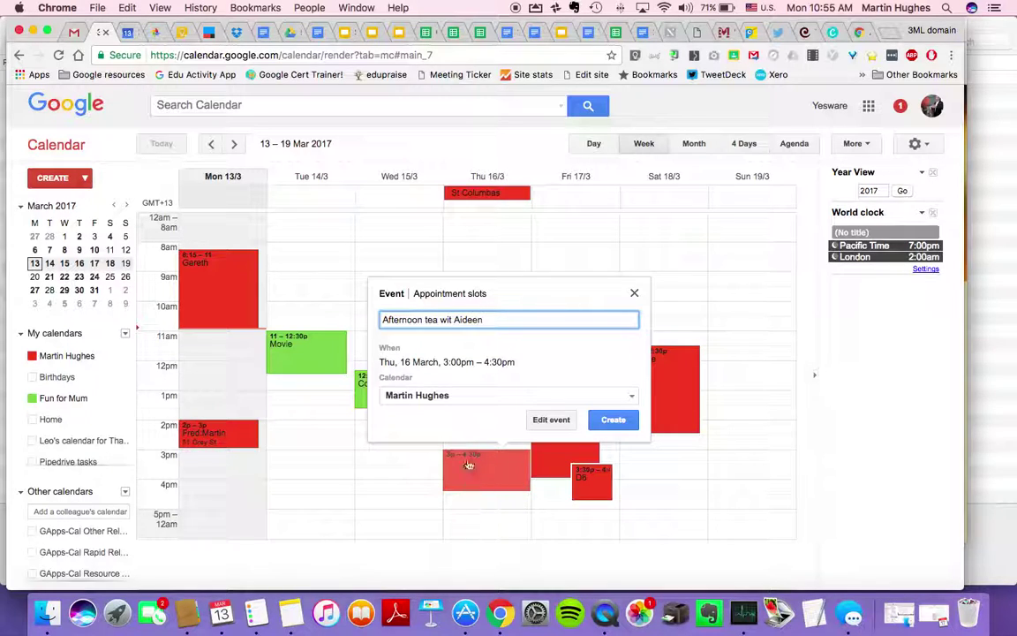
{"action": "left_click", "coordinate": [453, 320]}
{"action": "type", "text": "h"}
{"action": "left_click", "coordinate": [432, 397]}
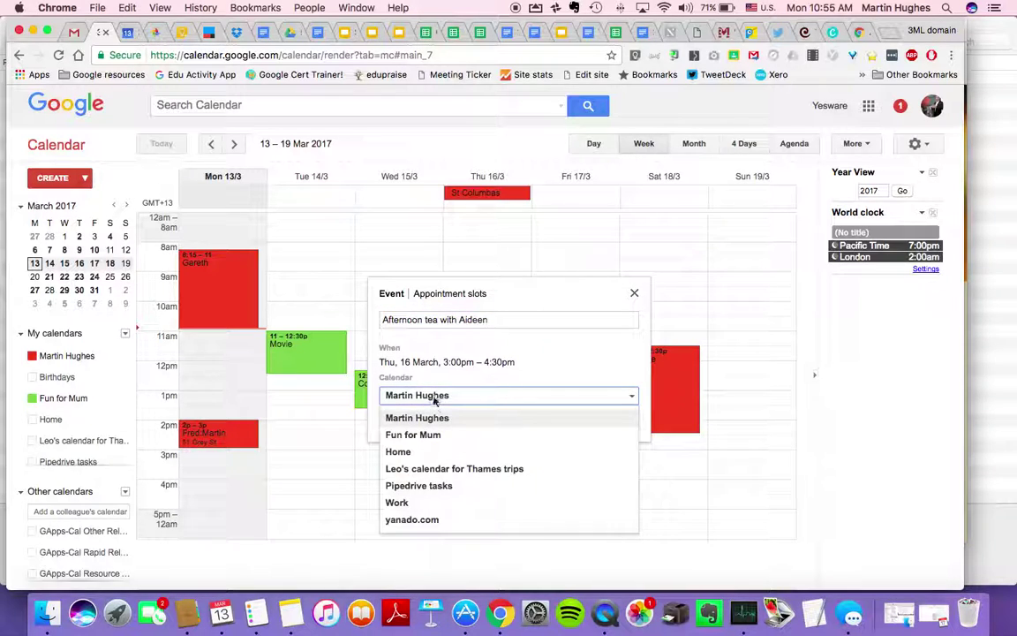
{"action": "left_click", "coordinate": [418, 433]}
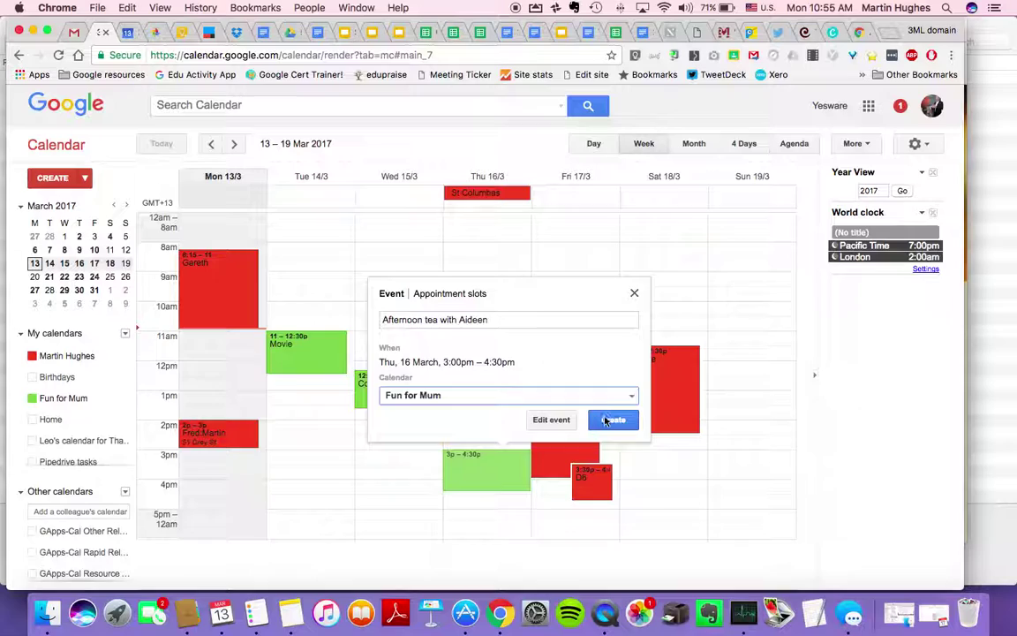
{"action": "left_click", "coordinate": [605, 421]}
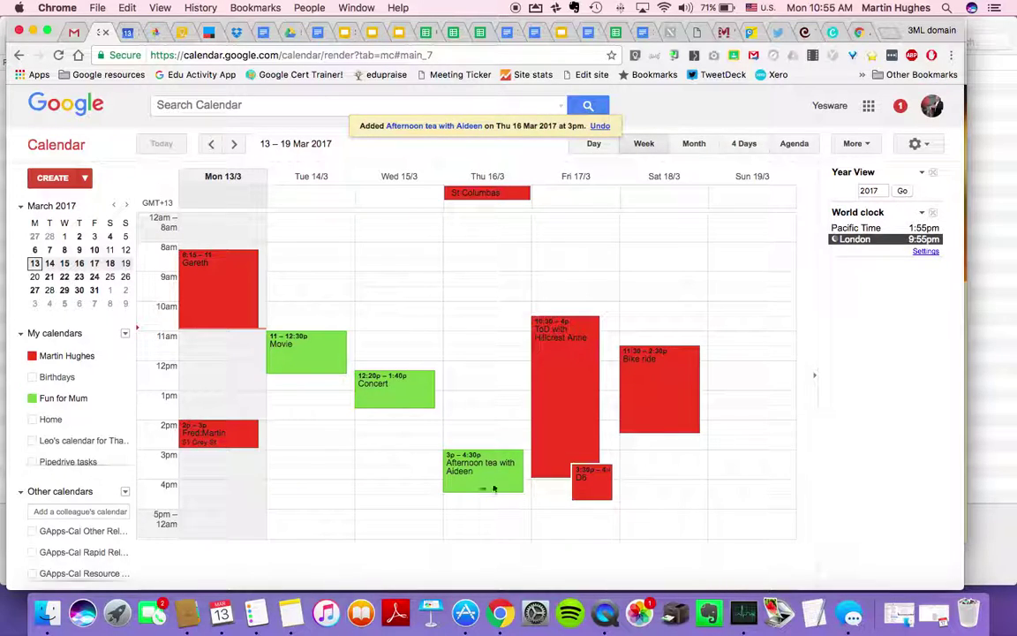